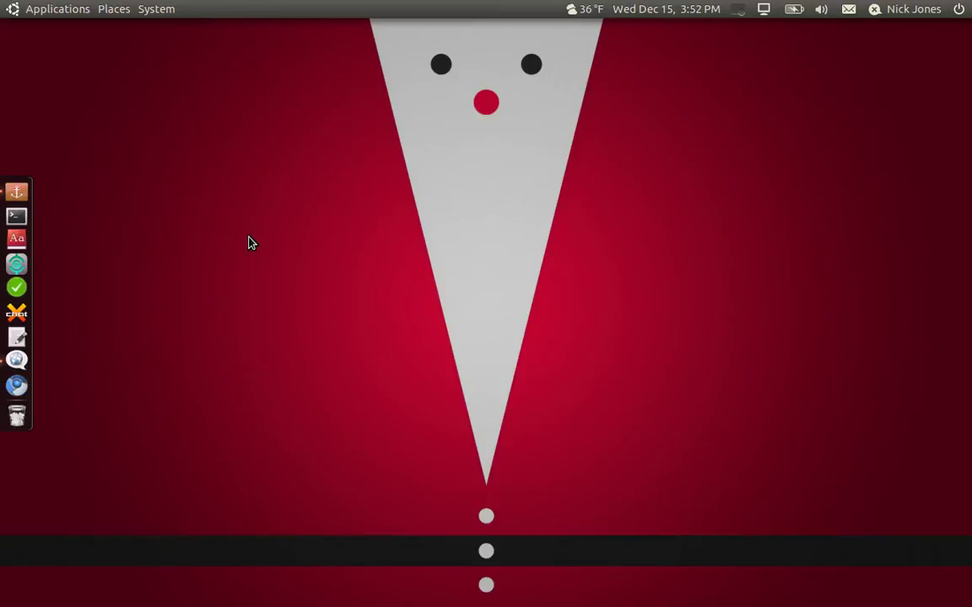
# - Launch gedit from Synapse by searching 'gedit' and centre its Untitled Document 1 window
pyautogui.click(17, 265)
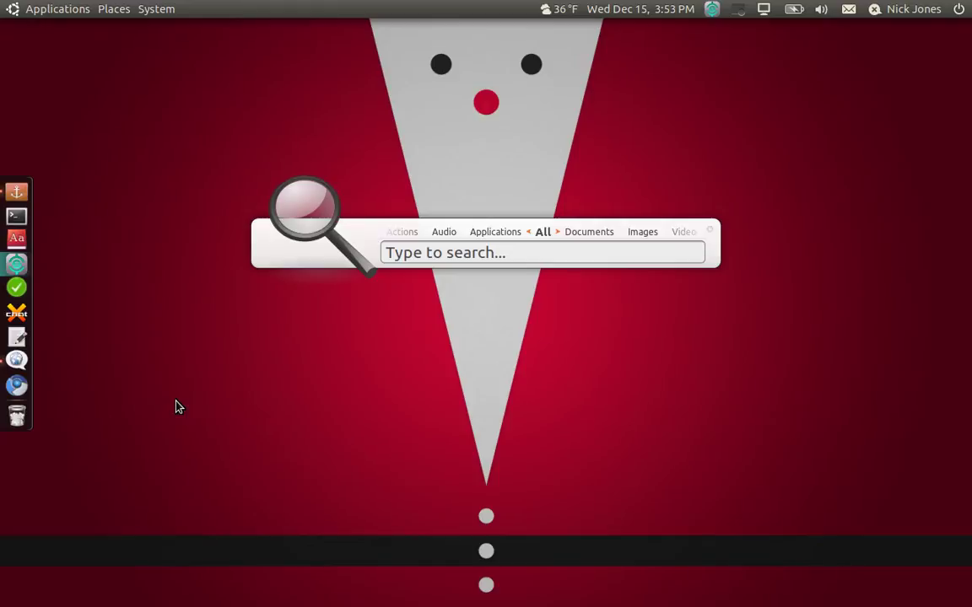
pyautogui.write('gedit')
pyautogui.press('Return')
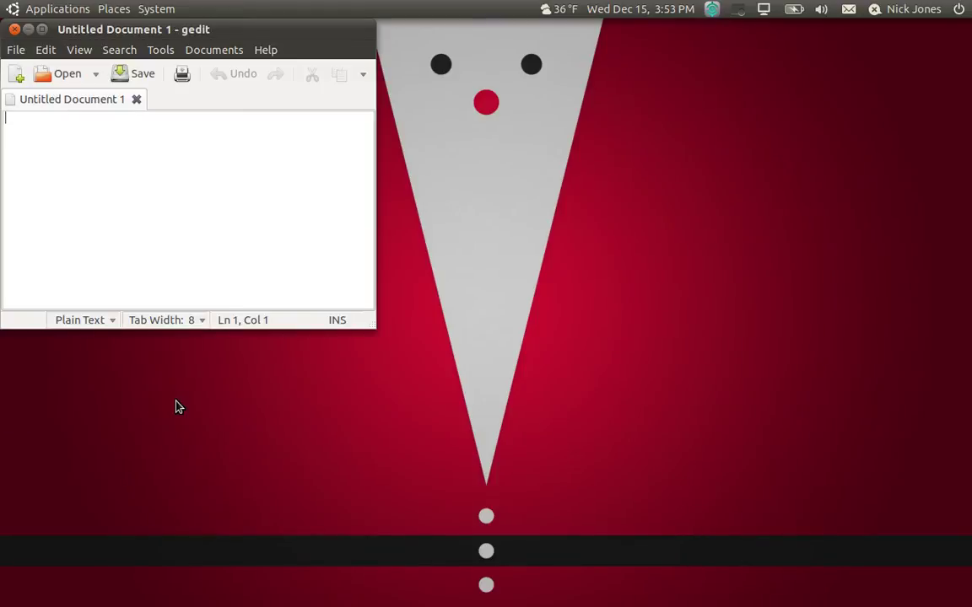
pyautogui.moveTo(176, 17); pyautogui.dragTo(405, 25)
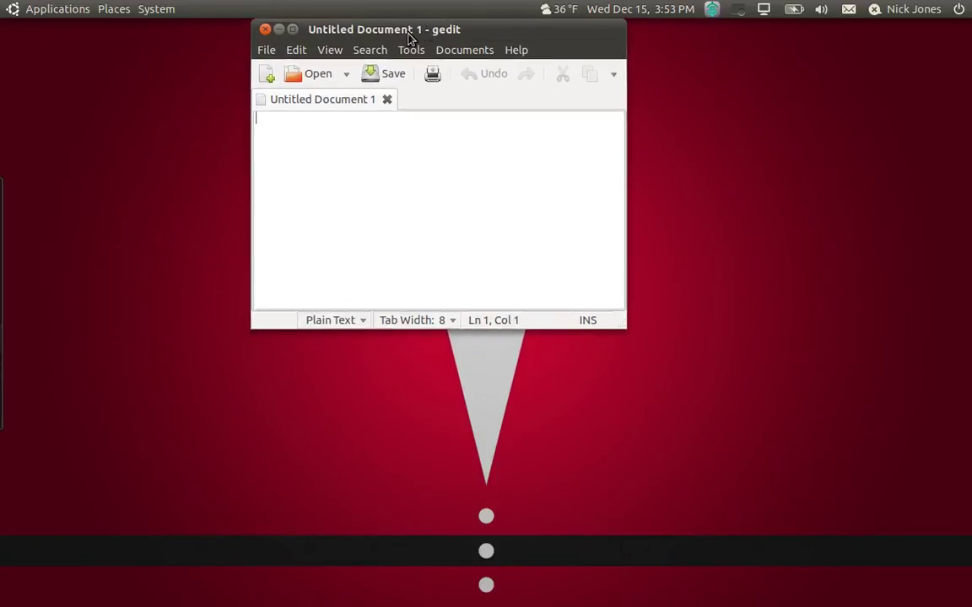
# - Open the Synapse tray menu, dismiss it, and bring it up again
pyautogui.click(712, 10)
pyautogui.click(715, 193)
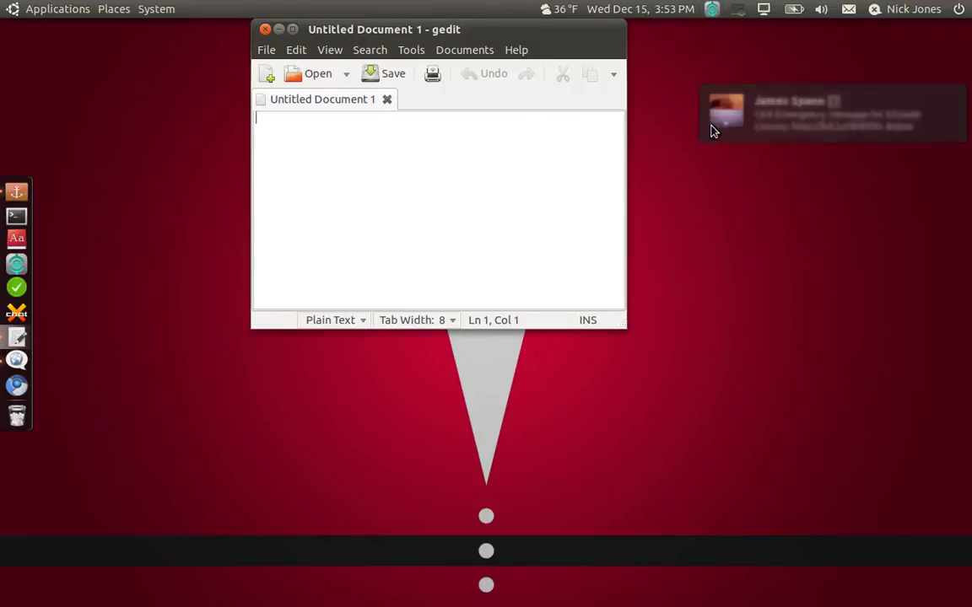
pyautogui.click(715, 11)
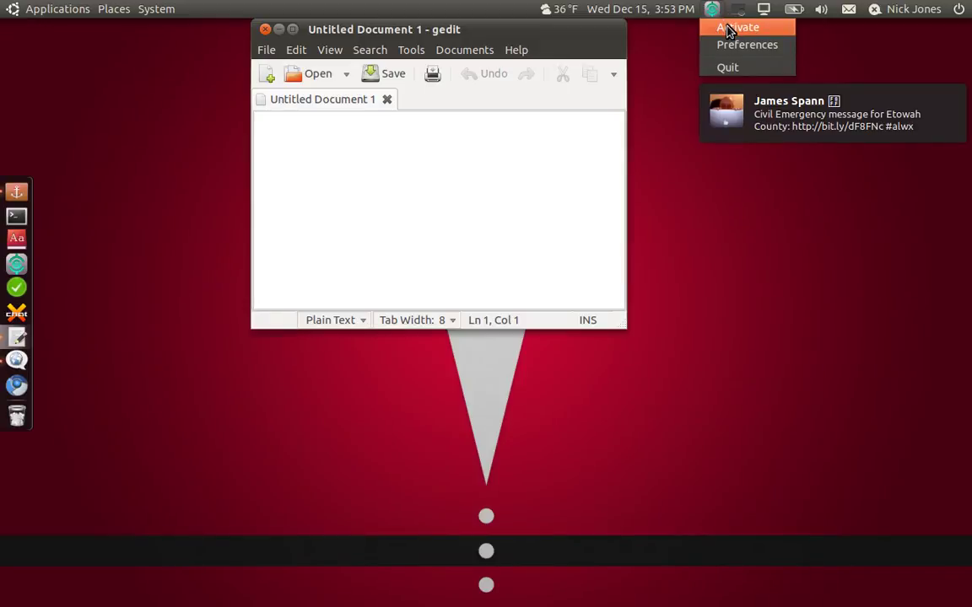
# - Launch Pytask through a Synapse search for 'Py', then reopen the Synapse tray menu
pyautogui.click(729, 28)
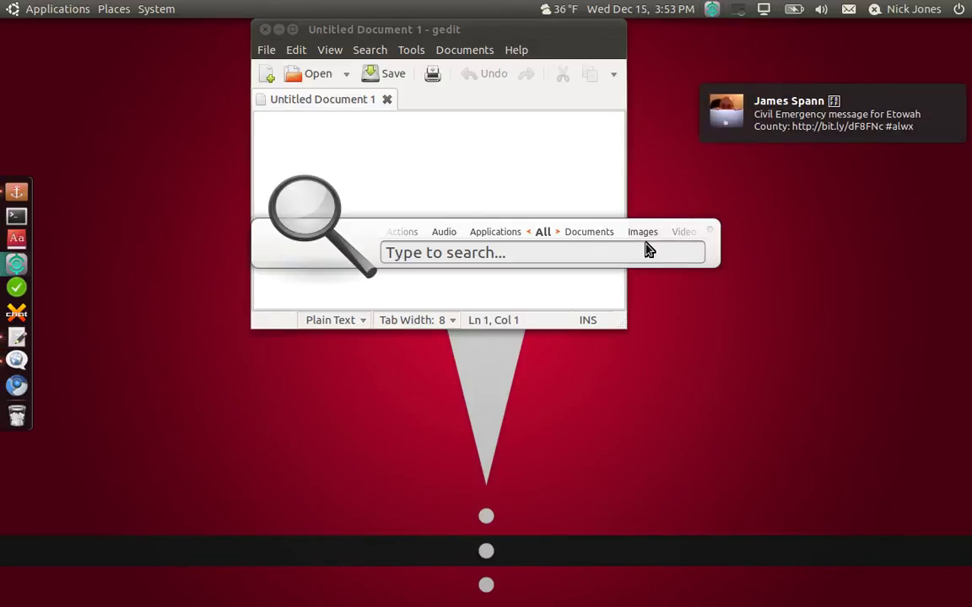
pyautogui.write('Pytask')
pyautogui.press('Return')
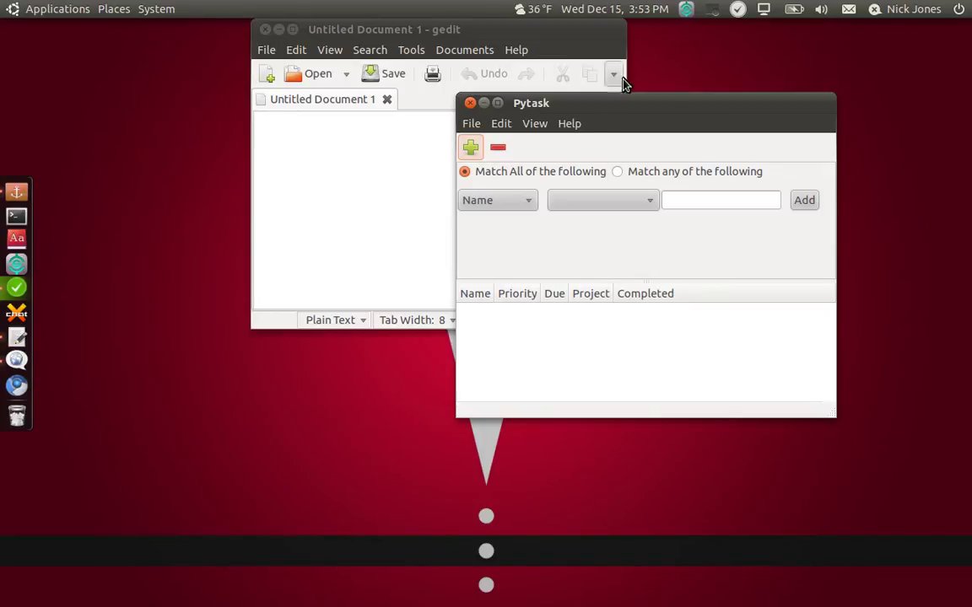
pyautogui.click(687, 8)
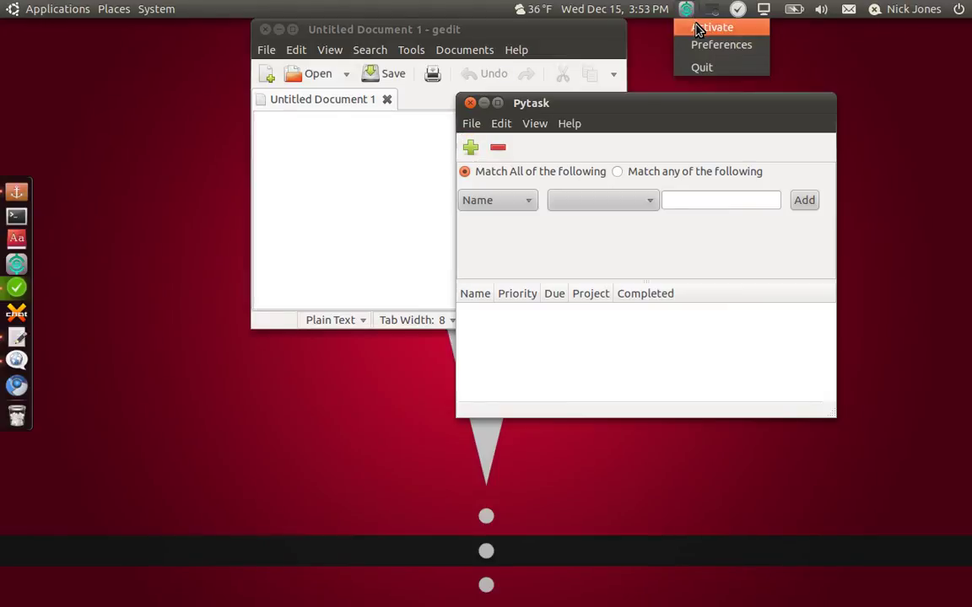
# - Discard the 'wiffen' and 'audio' searches, search 'Mus' in Synapse, and open the Music folder
pyautogui.click(712, 28)
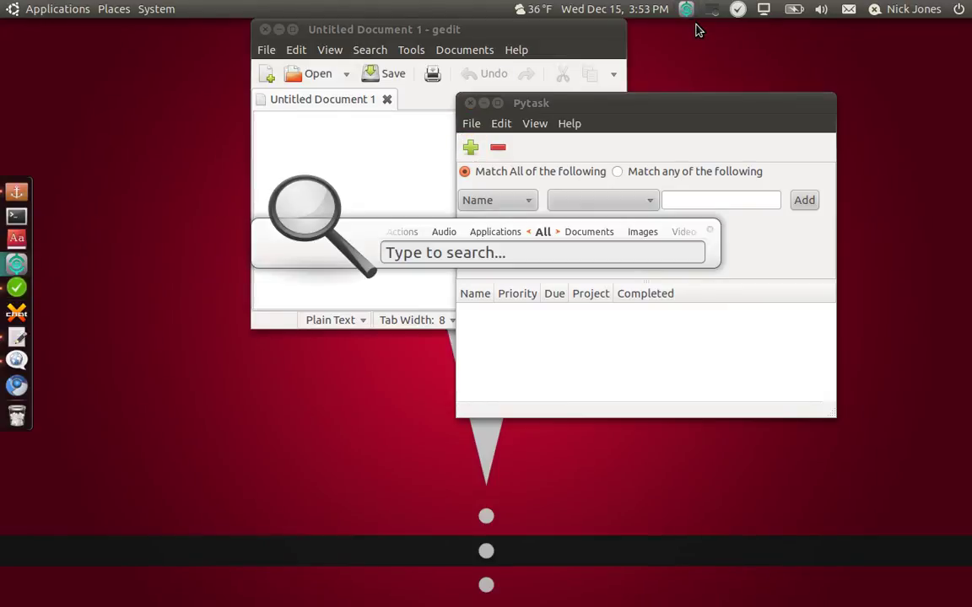
pyautogui.write('wiffen')
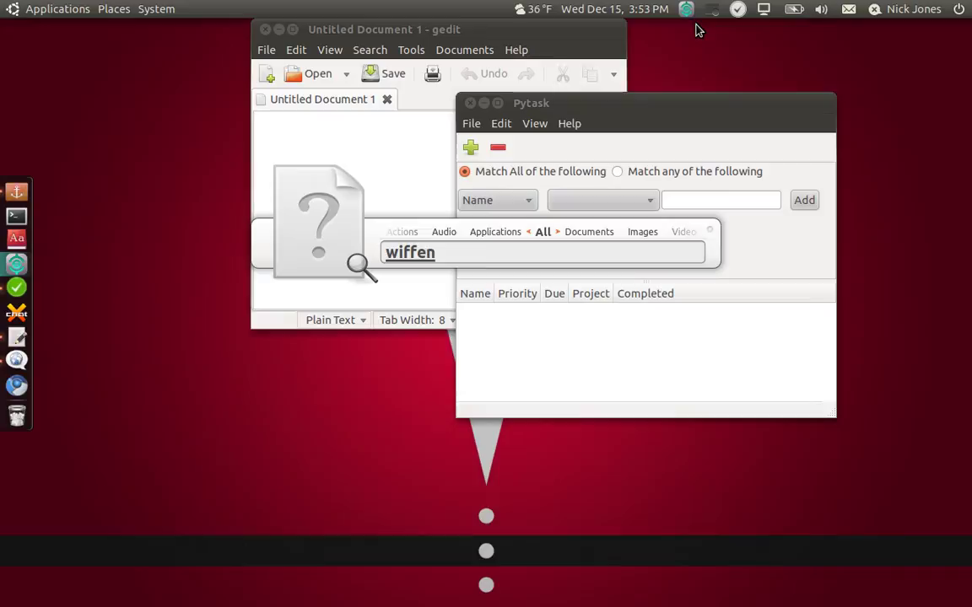
pyautogui.press('BackSpace')
pyautogui.press('BackSpace')
pyautogui.press('BackSpace')
pyautogui.press('BackSpace')
pyautogui.press('BackSpace')
pyautogui.press('BackSpace')
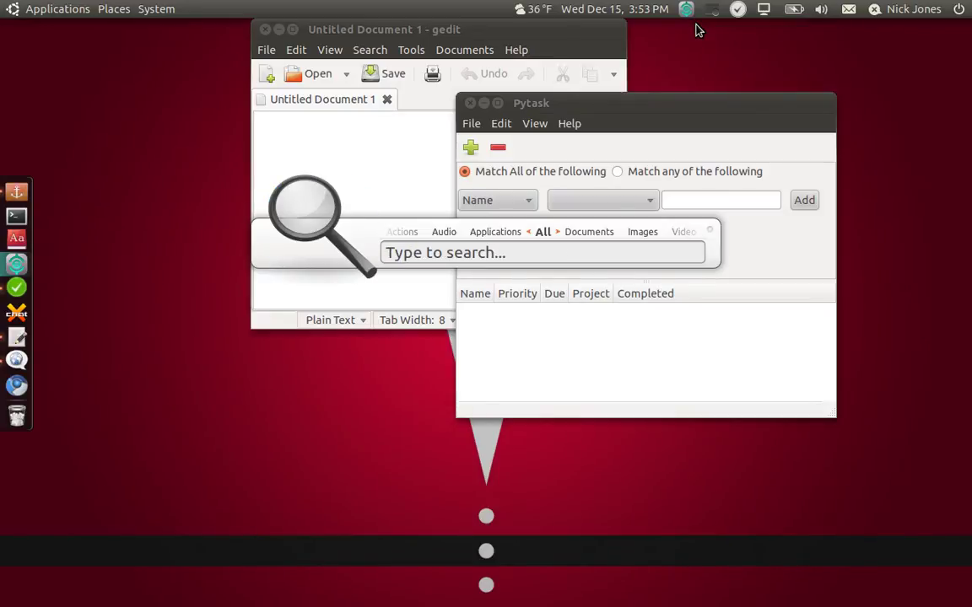
pyautogui.write('audio')
pyautogui.press('BackSpace')
pyautogui.press('BackSpace')
pyautogui.press('BackSpace')
pyautogui.press('BackSpace')
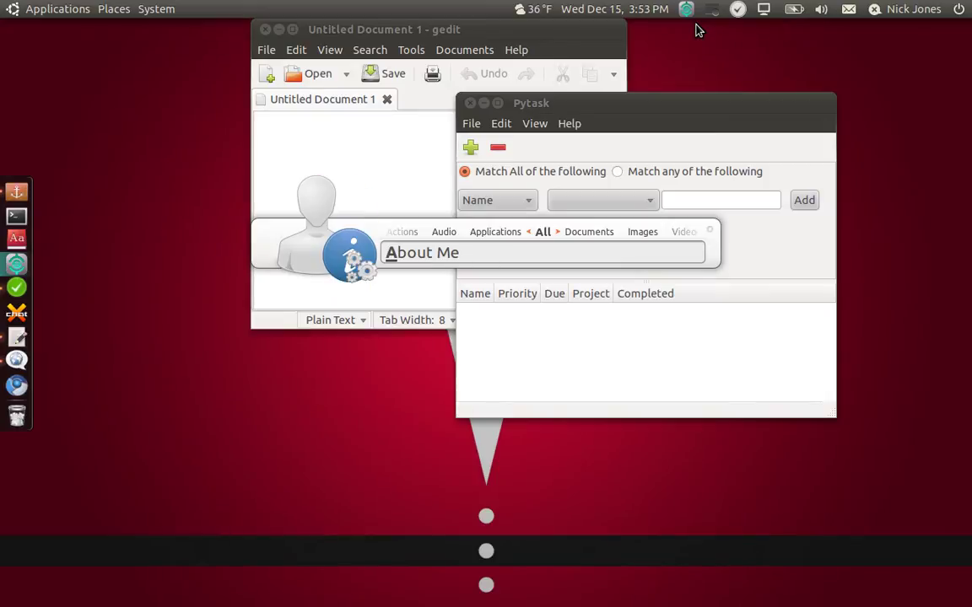
pyautogui.press('BackSpace')
pyautogui.write('mucs')
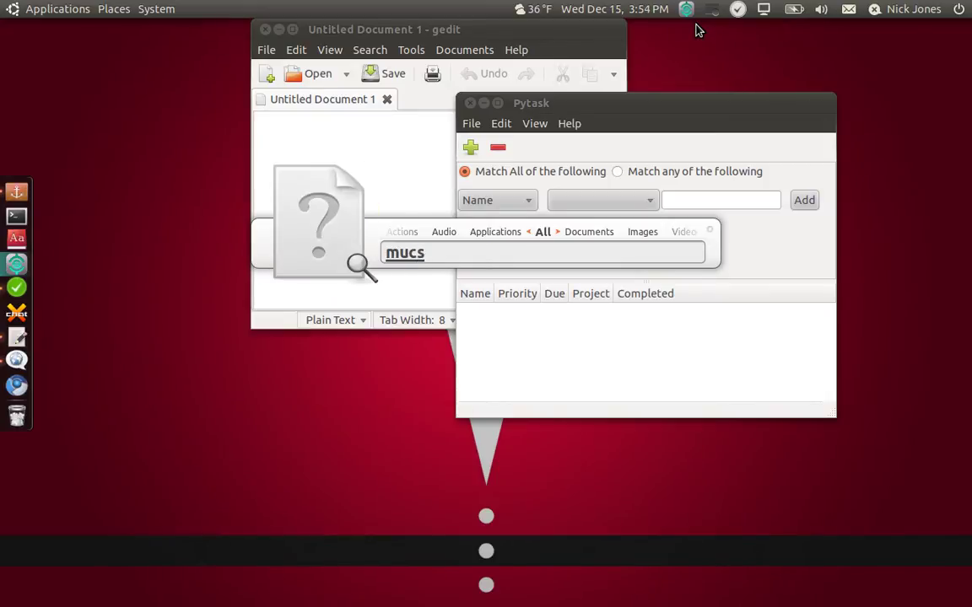
pyautogui.press('BackSpace')
pyautogui.press('BackSpace')
pyautogui.press('BackSpace')
pyautogui.write('usi')
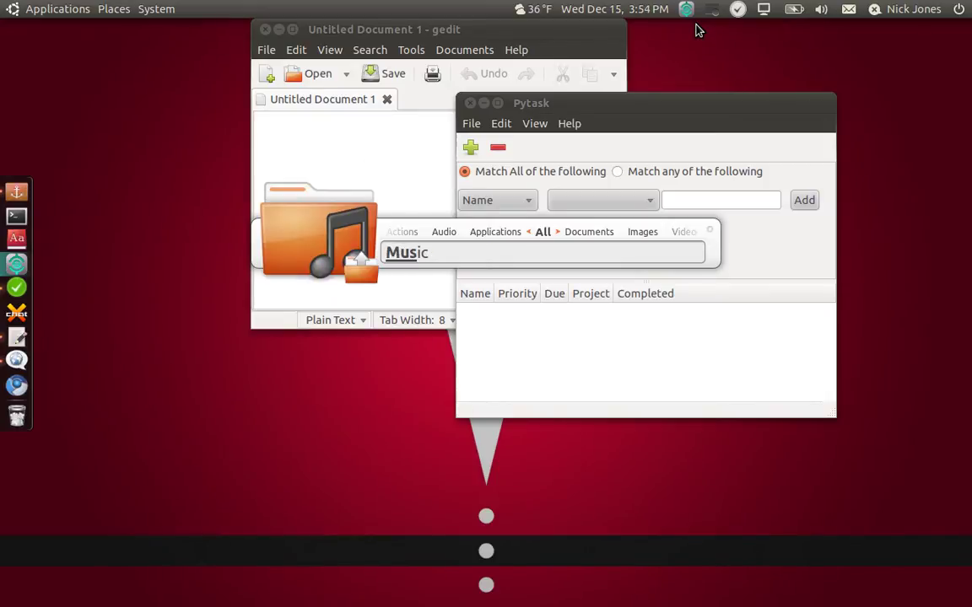
pyautogui.press('Return')
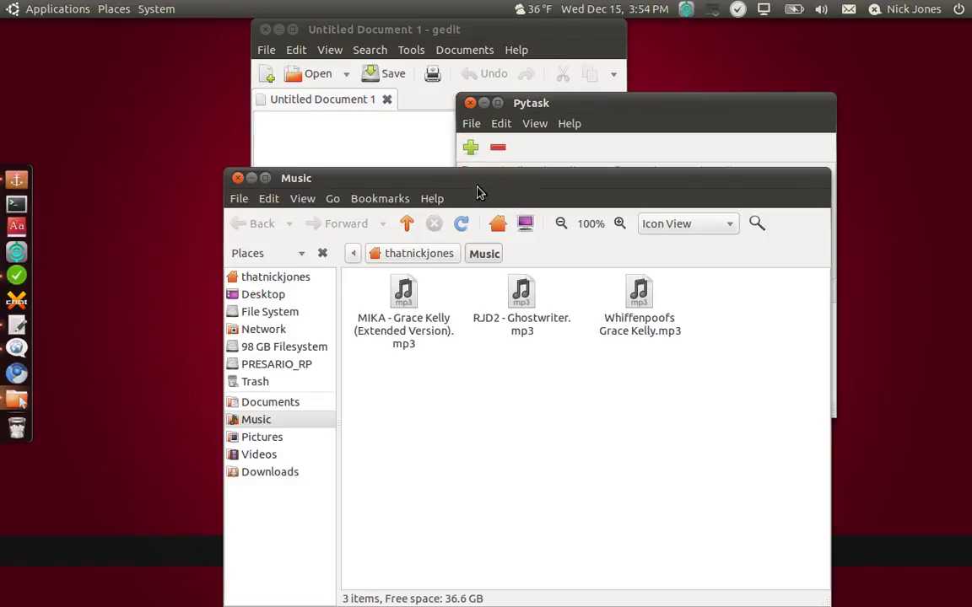
# - Play RJD2 - Ghostwriter.mp3 briefly in Movie Player, then close the player and the Music window
pyautogui.moveTo(476, 193); pyautogui.dragTo(466, 79)
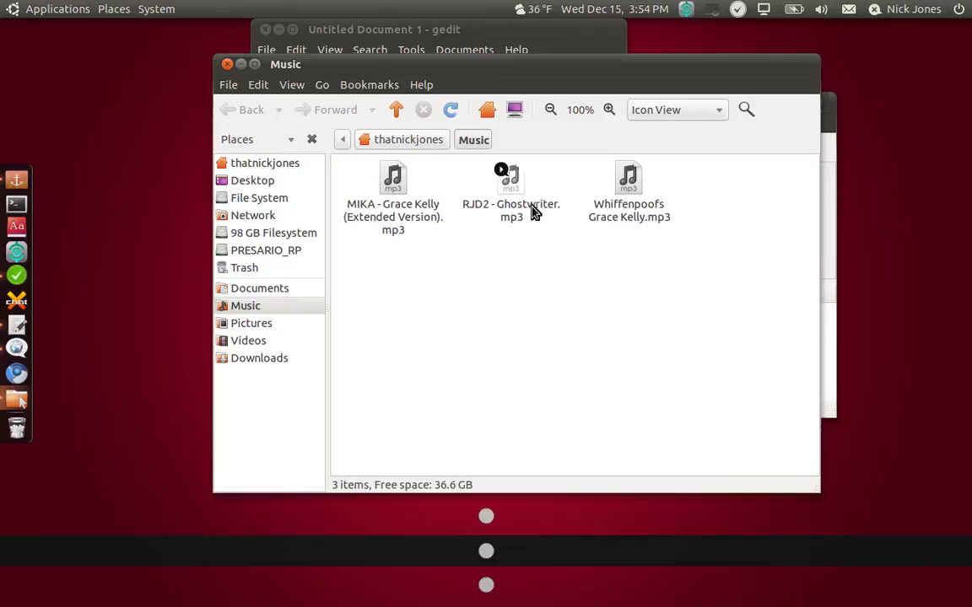
pyautogui.moveTo(534, 213); pyautogui.dragTo(490, 255)
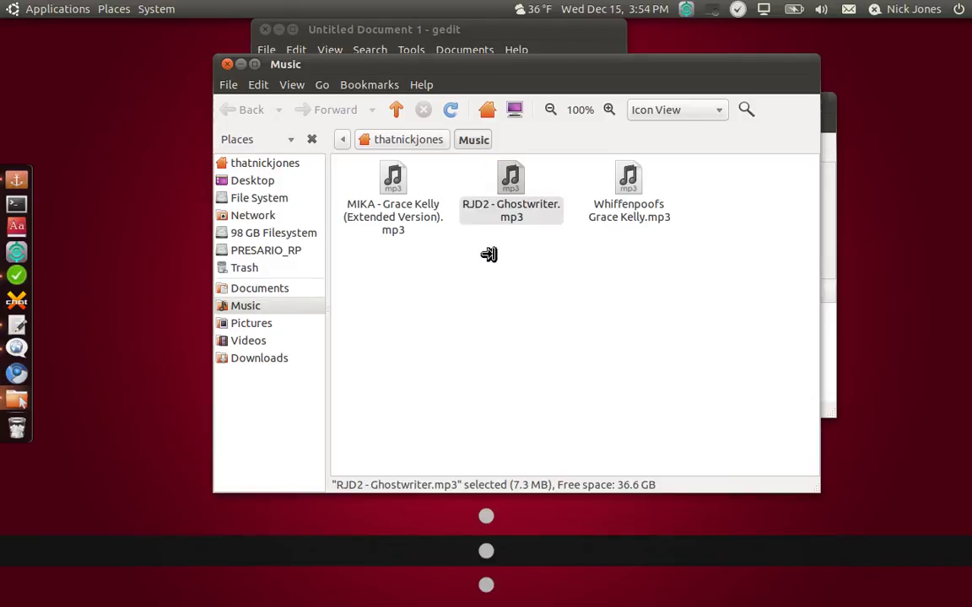
pyautogui.press('Return')
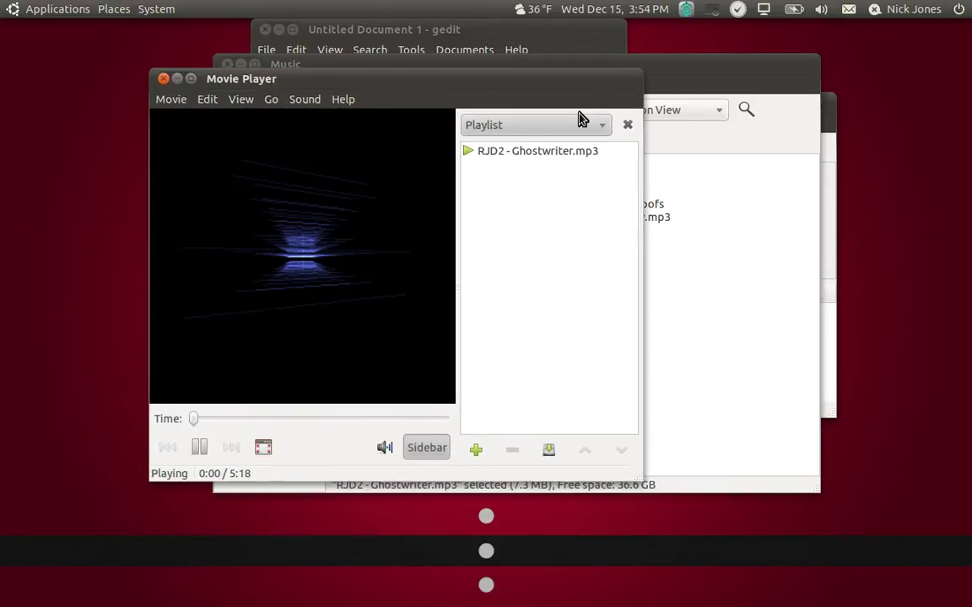
pyautogui.click(200, 449)
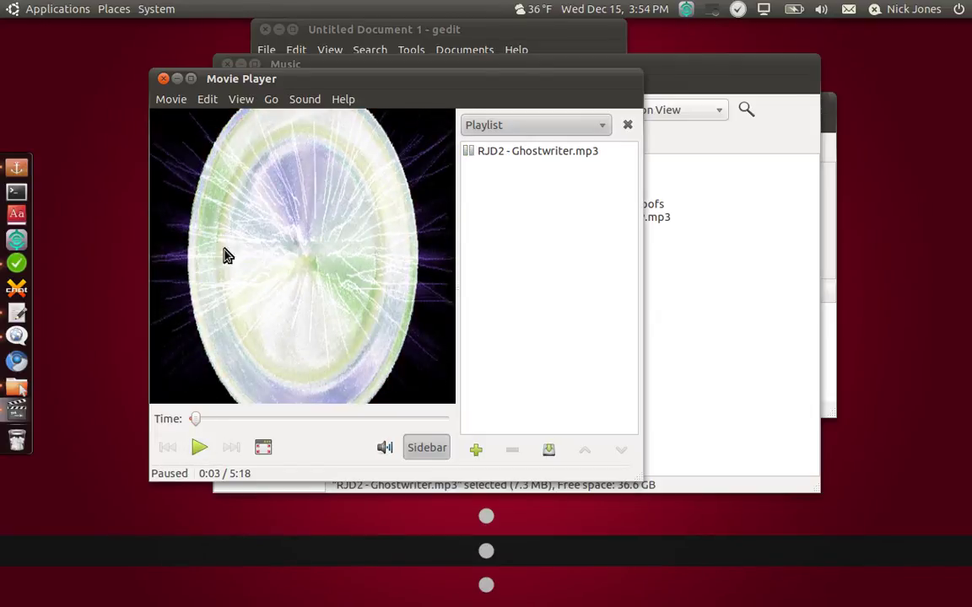
pyautogui.click(164, 78)
pyautogui.click(226, 64)
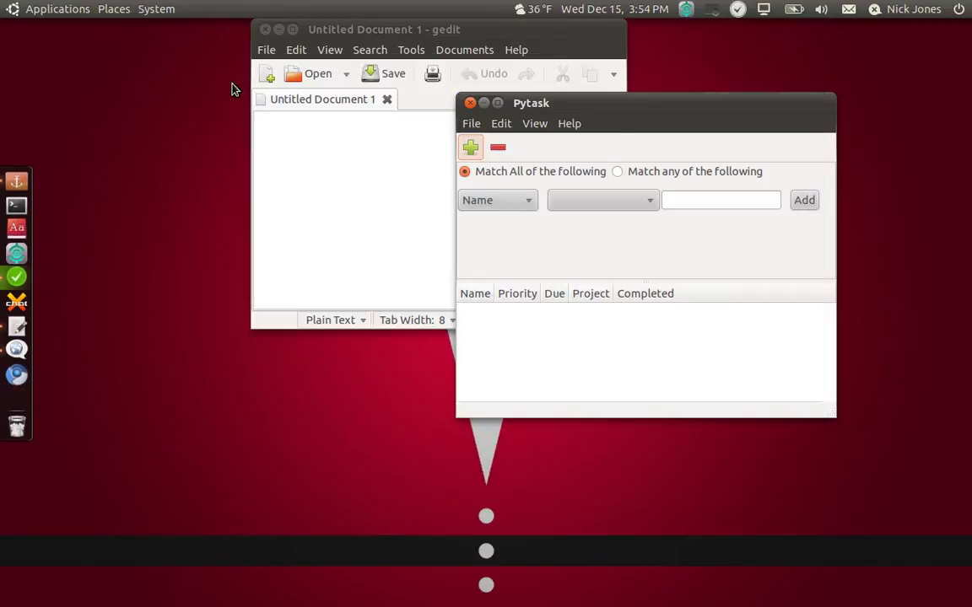
# - Close the Pytask window, leaving only the empty gedit document
pyautogui.click(470, 102)
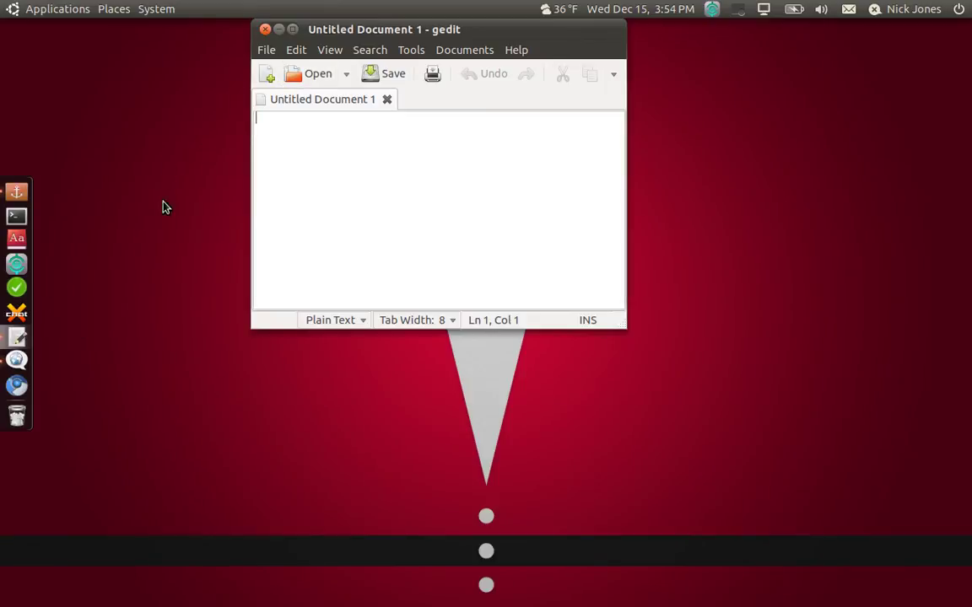
# - Launch Chromium Web Browser from Synapse with an 'chr' search
pyautogui.click(712, 9)
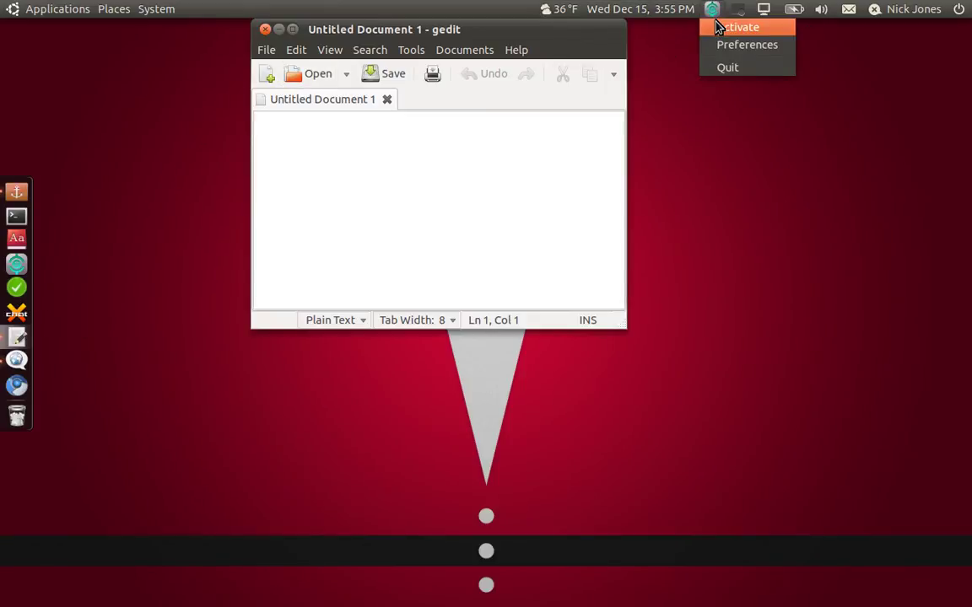
pyautogui.click(713, 27)
pyautogui.write('chr')
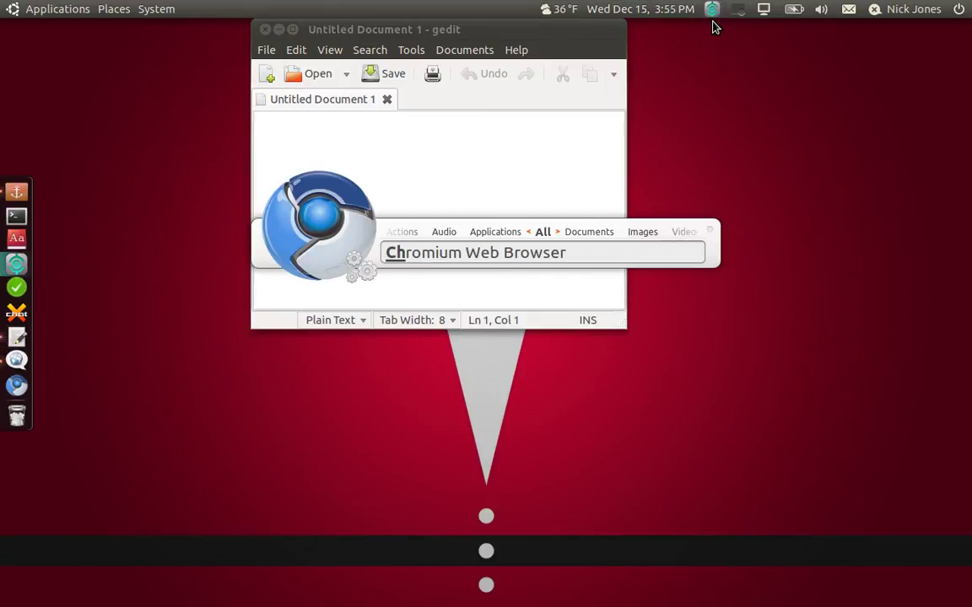
pyautogui.press('Return')
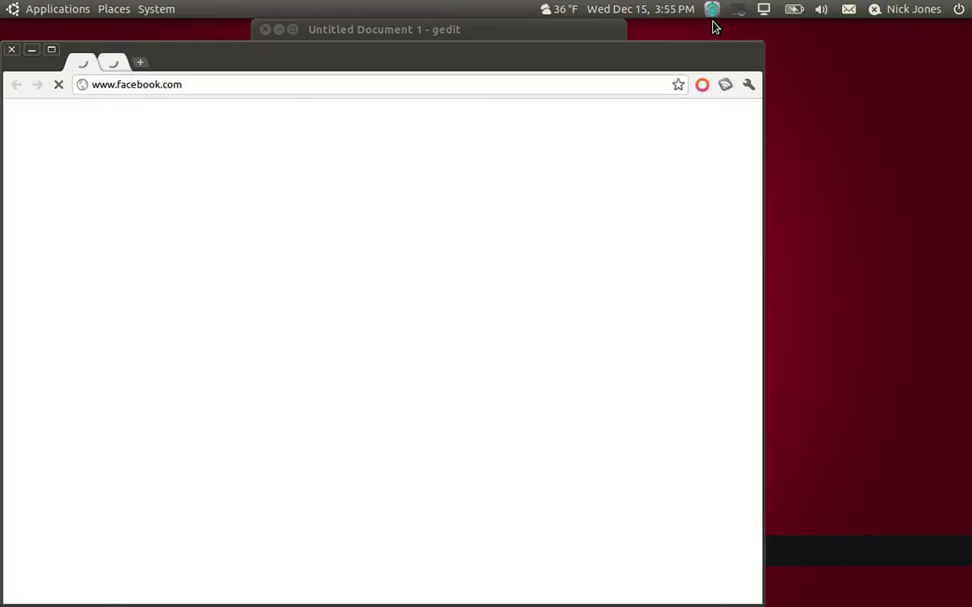
# - Load pbcasttv.com in a new Chromium tab
pyautogui.click(140, 62)
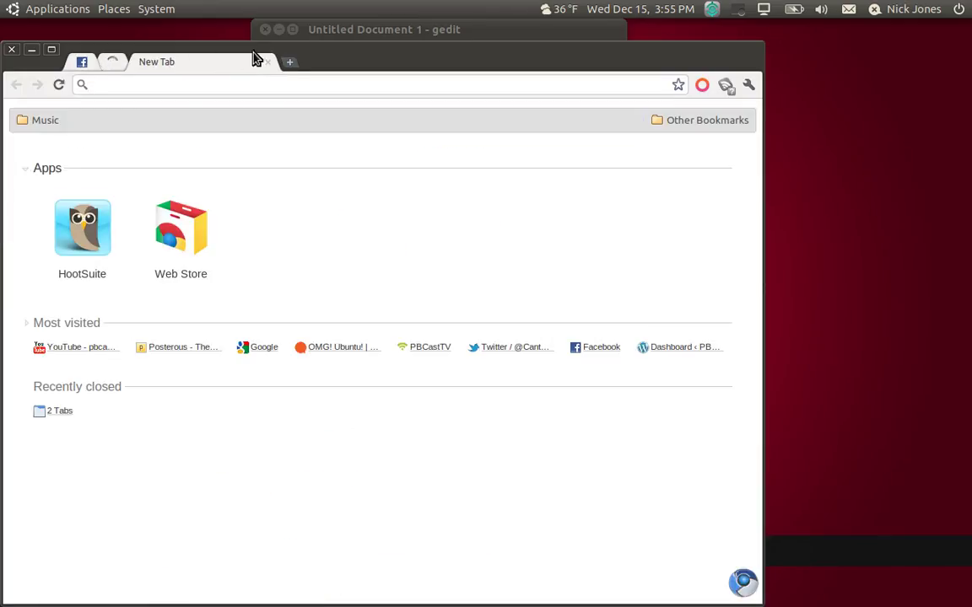
pyautogui.moveTo(347, 59); pyautogui.dragTo(418, 37)
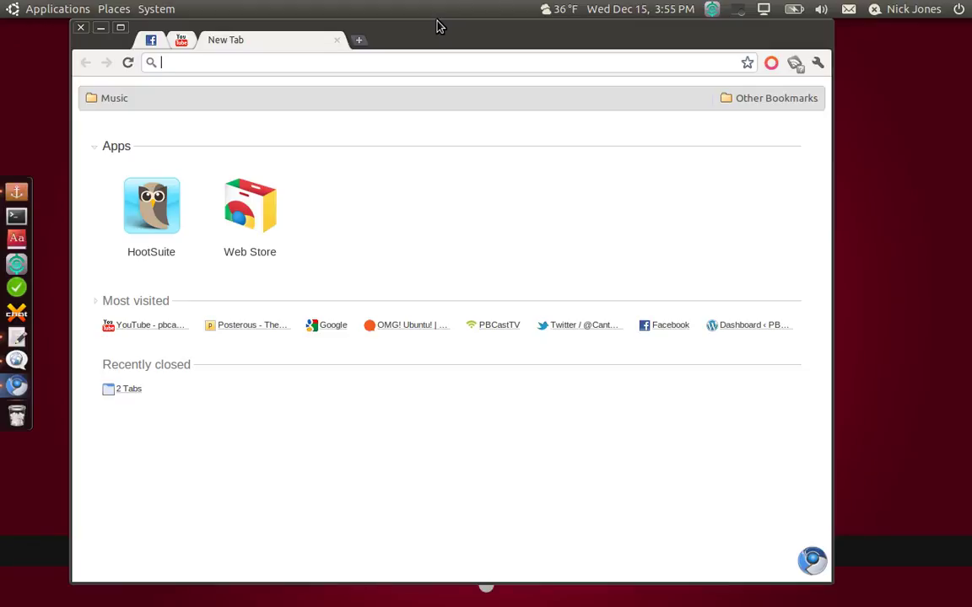
pyautogui.write('pbcasttb')
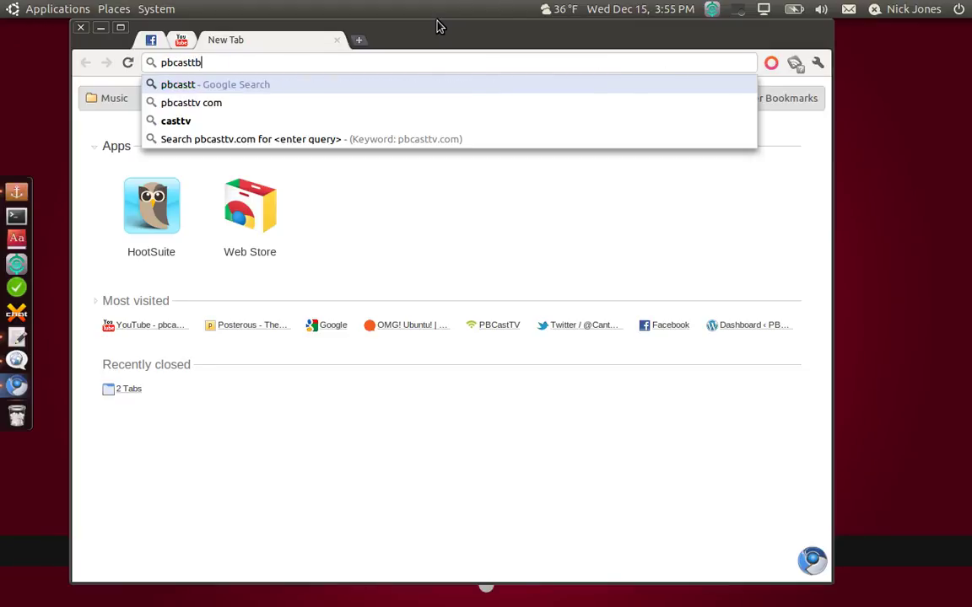
pyautogui.press('BackSpace')
pyautogui.write('v.c')
pyautogui.press('Return')
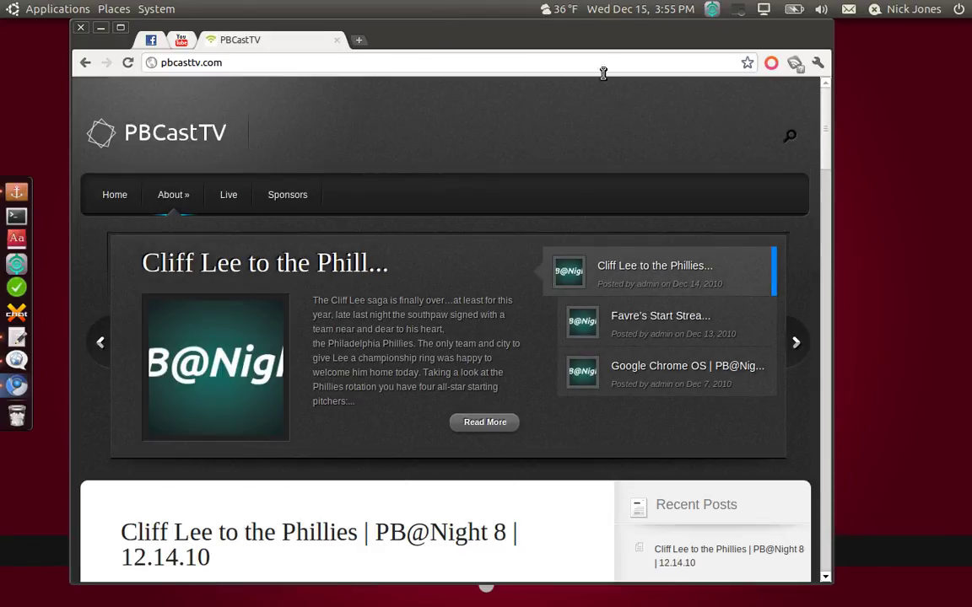
# - Play and pause the PBCastTV Live stream, then close the Live | PBCastTV tab
pyautogui.scroll(-2, 506, 114)
pyautogui.click(238, 116)
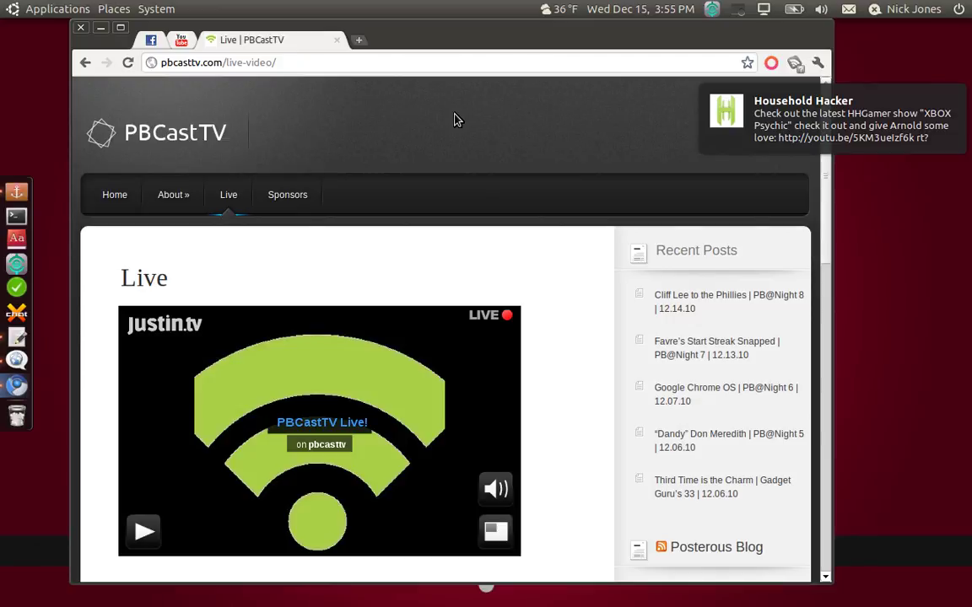
pyautogui.click(152, 541)
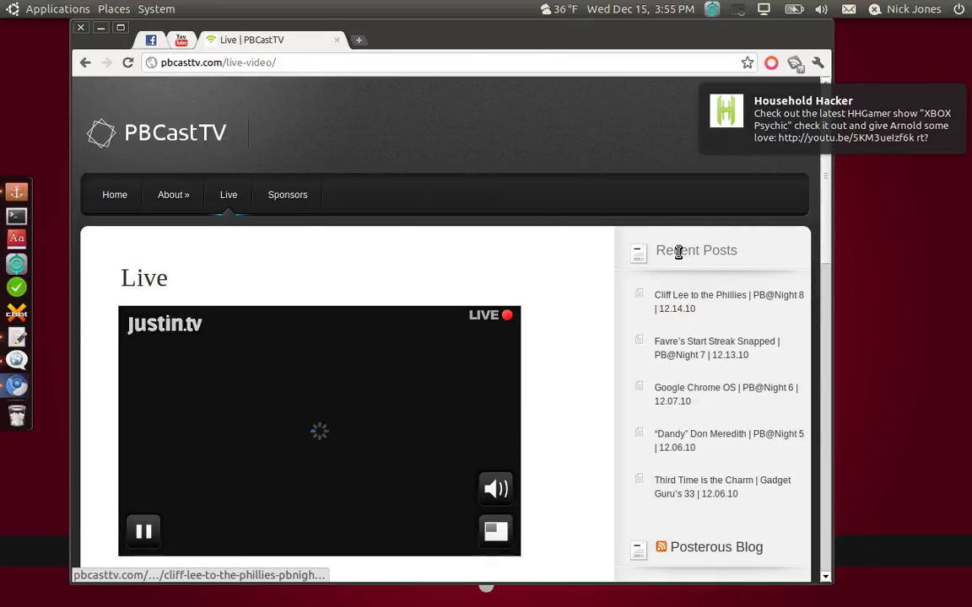
pyautogui.scroll(-2, 634, 255)
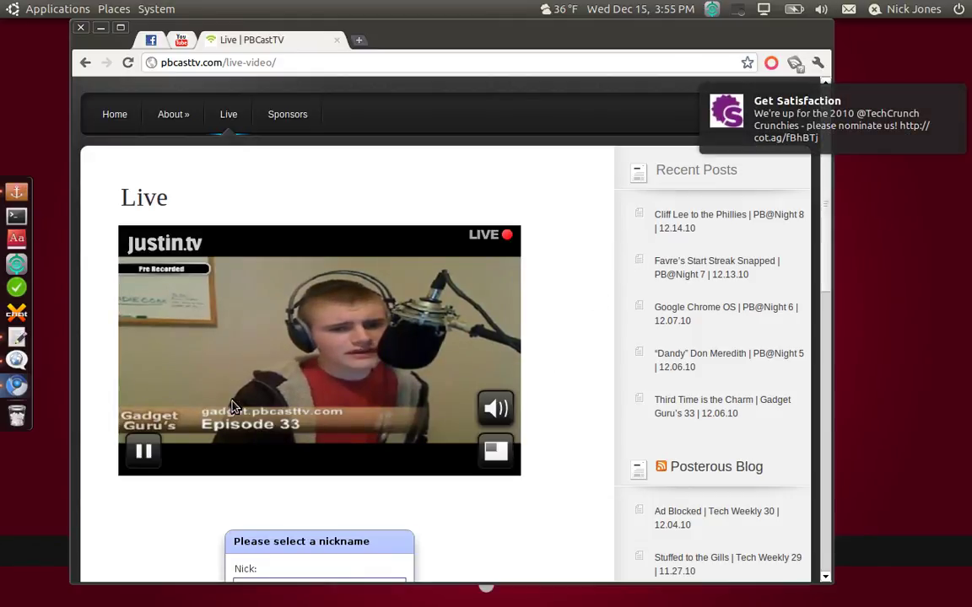
pyautogui.click(145, 460)
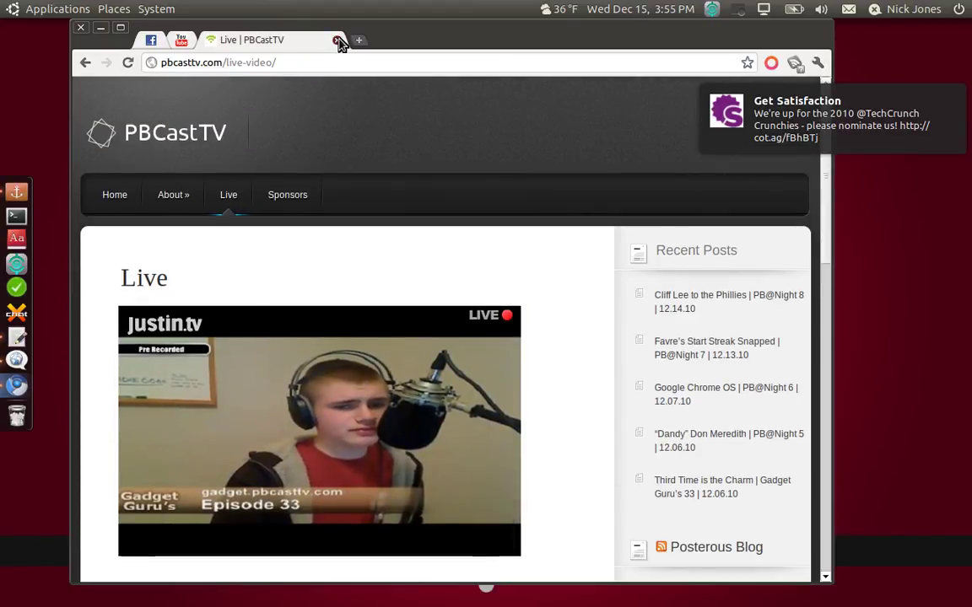
pyautogui.click(337, 39)
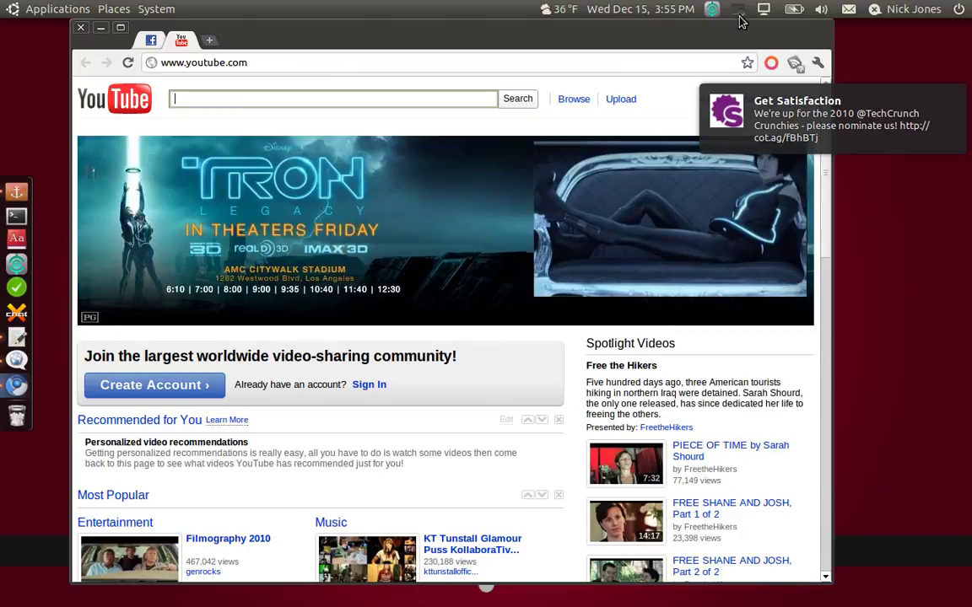